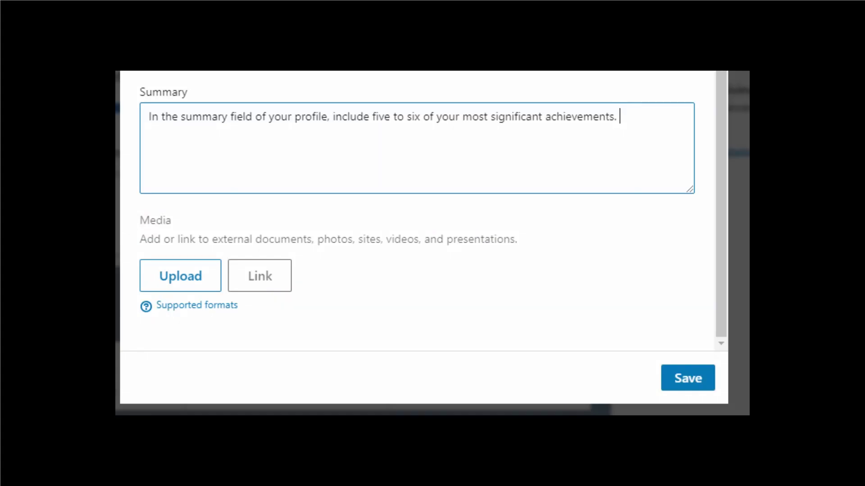
# Step: Add two summary lines: use bullet points for readability, and show how you ease your audience's life
pyautogui.press('Return')
pyautogui.write('To make it easier to read, be sure to use bullet points.')
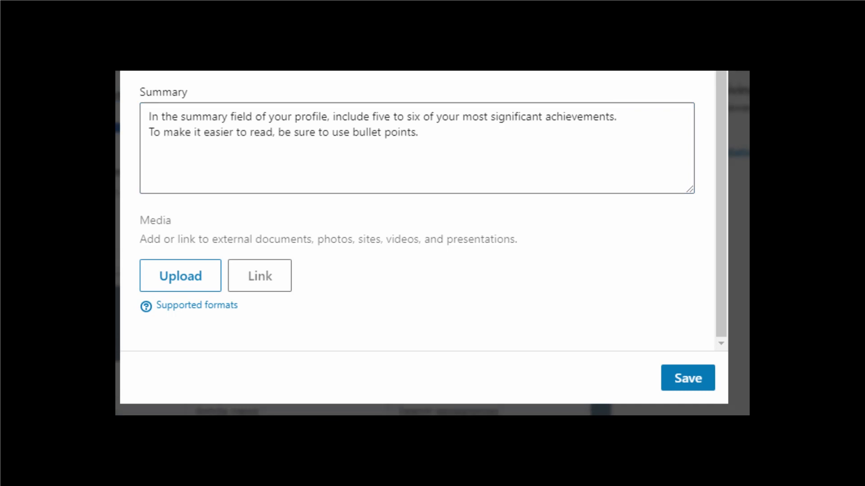
pyautogui.press('Return')
pyautogui.write('Think about your target audience and then create a picture of how you can make their life easier.')
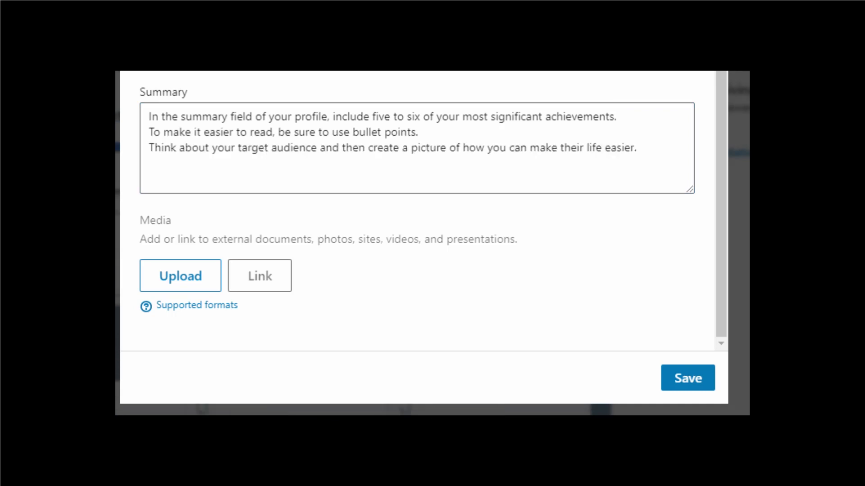